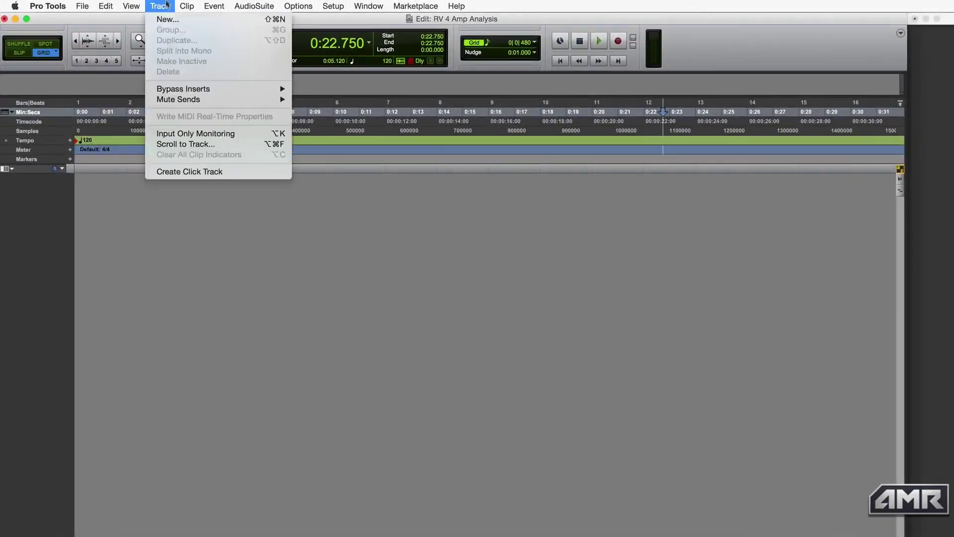
- Add four new mono audio tracks and record-arm the SM7b, Senn and Beyer tracks
click(168, 19)
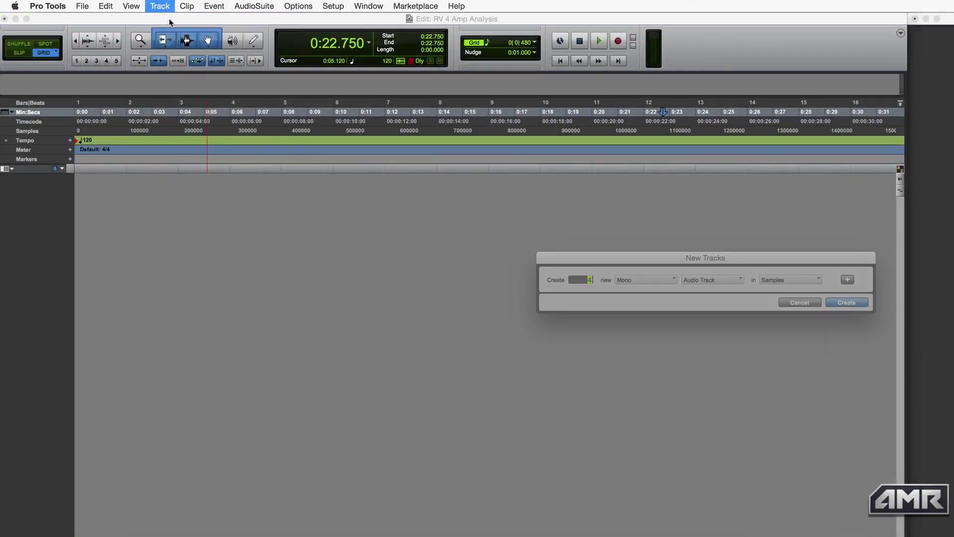
key(Return)
double_click(31, 212)
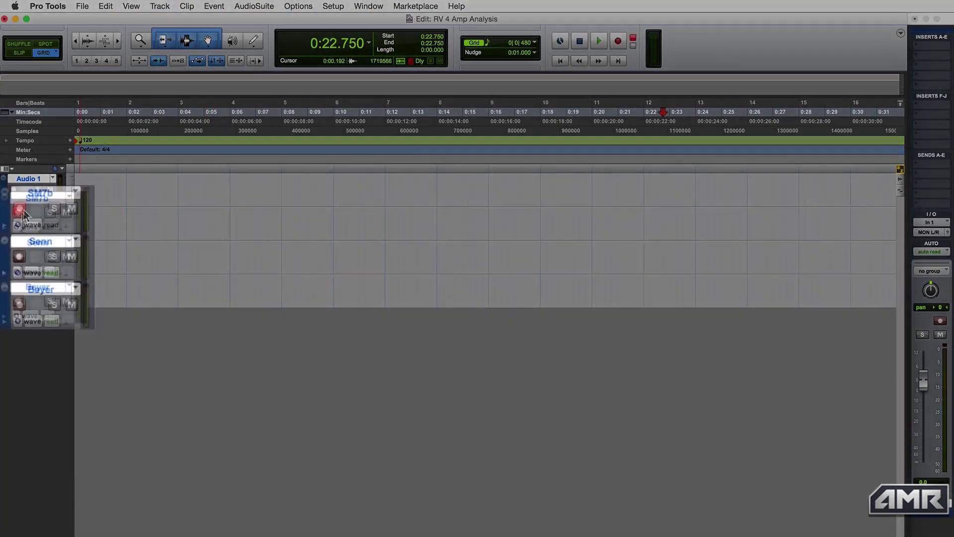
click(14, 189)
click(14, 223)
click(14, 256)
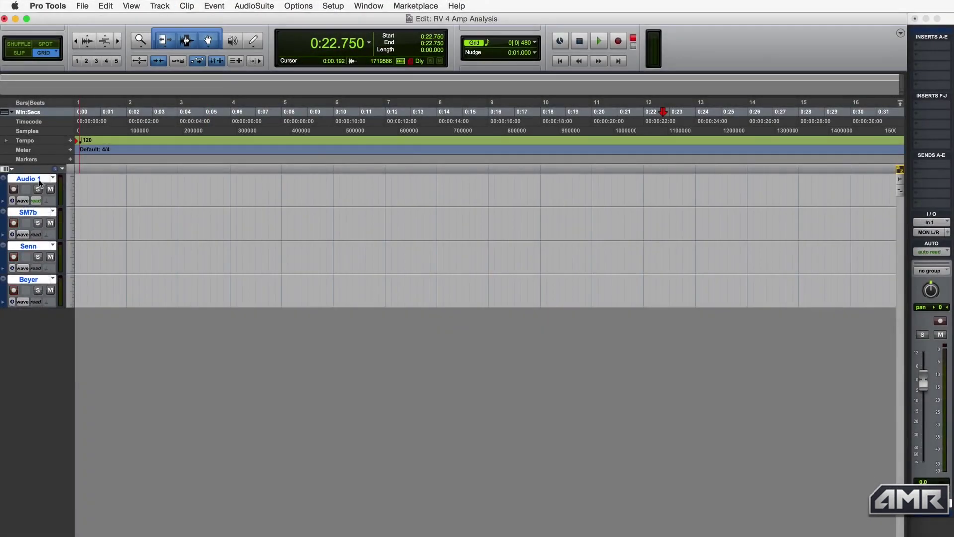
- Rename the first track to 'ReValver 4' and switch to the Mix window
double_click(40, 181)
text(ReValver 4)
key(Return)
key(super+equal)
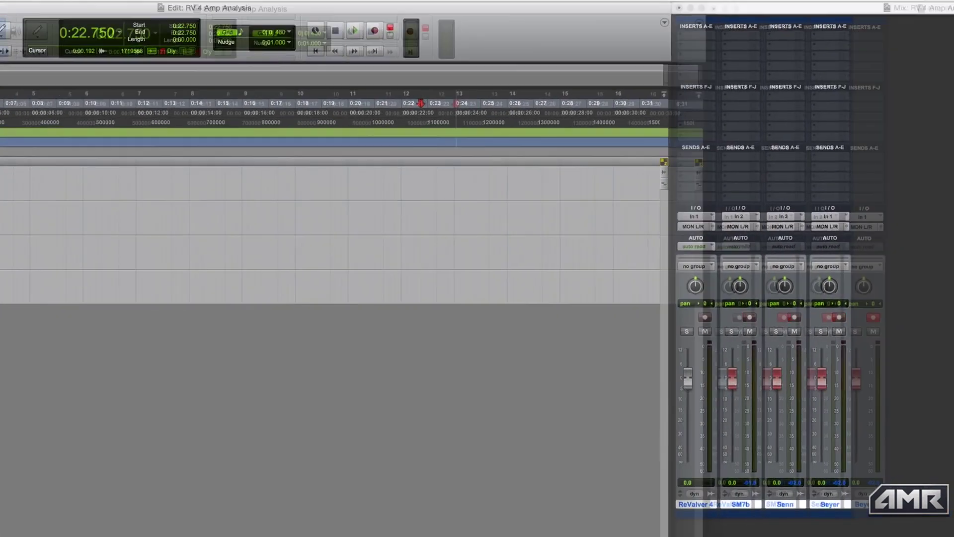
click(920, 44)
- Insert the Harmonic > ReValver 4 Guitar amp sim and load ACT Combo into Amps & Cabs A
mouse_move(950, 69)
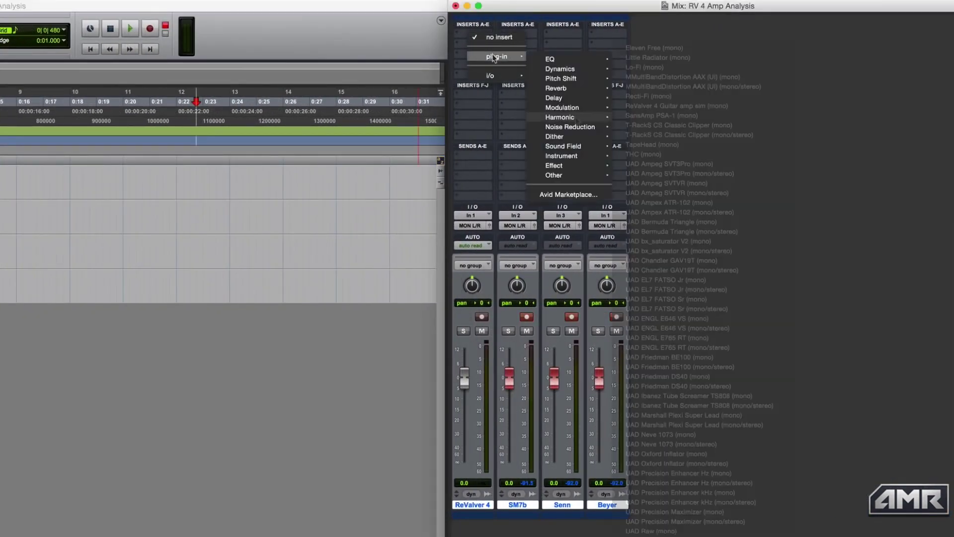
click(645, 106)
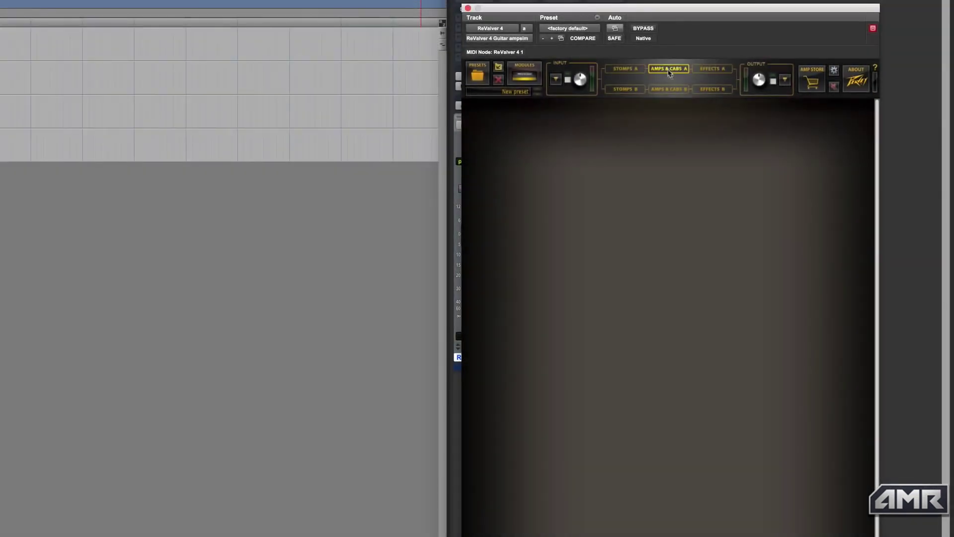
click(663, 68)
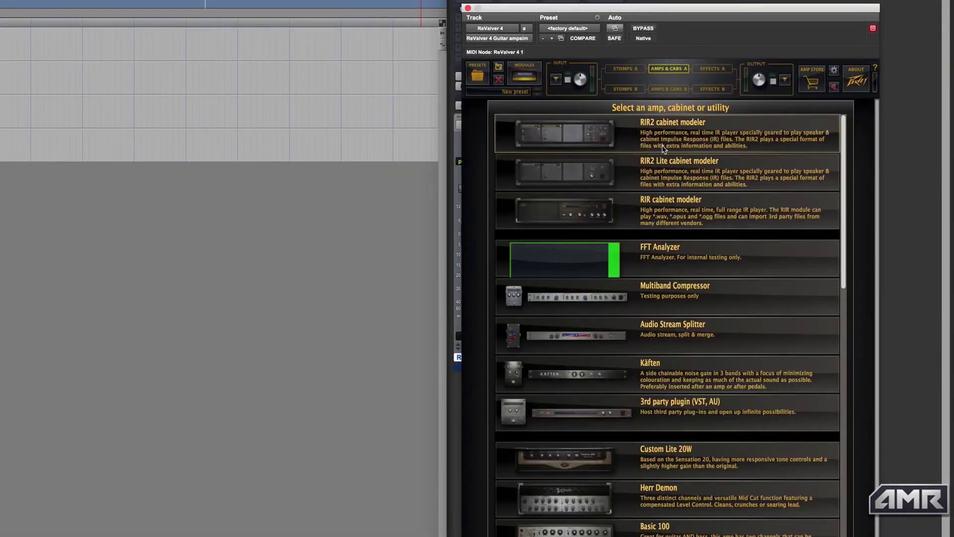
scroll(662, 149, down, 10)
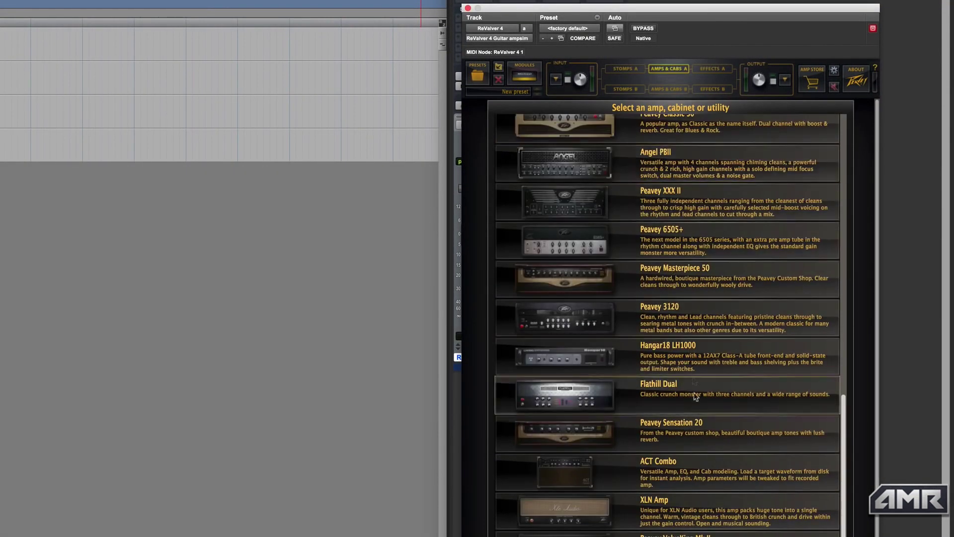
click(699, 476)
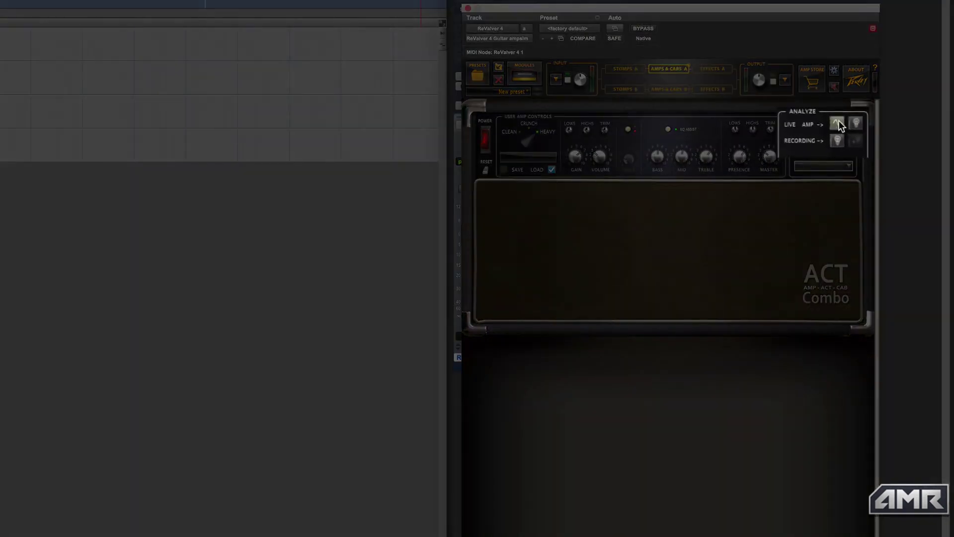
- Run a Live Amp analysis and save its signal as the wave clip 'Ton'
click(837, 123)
click(246, 287)
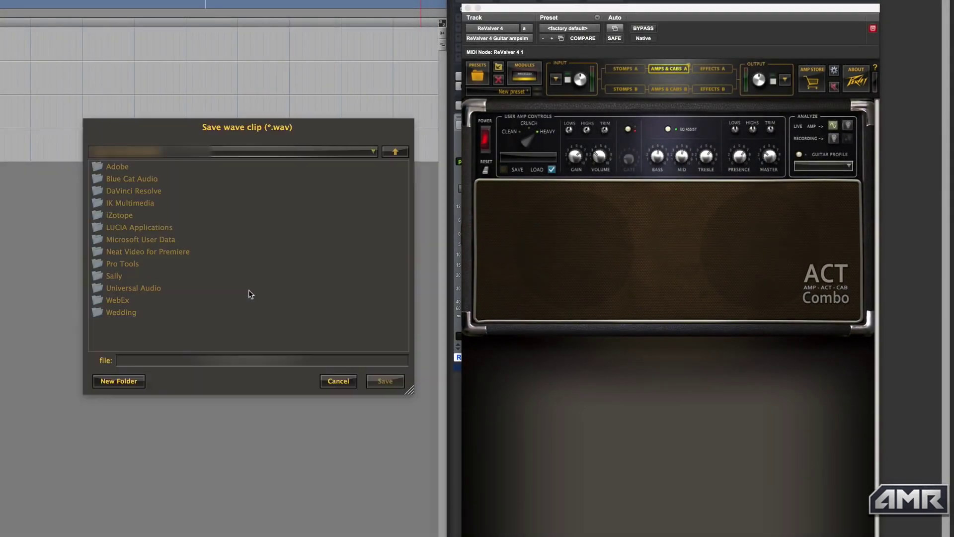
click(244, 361)
text(Tone Output)
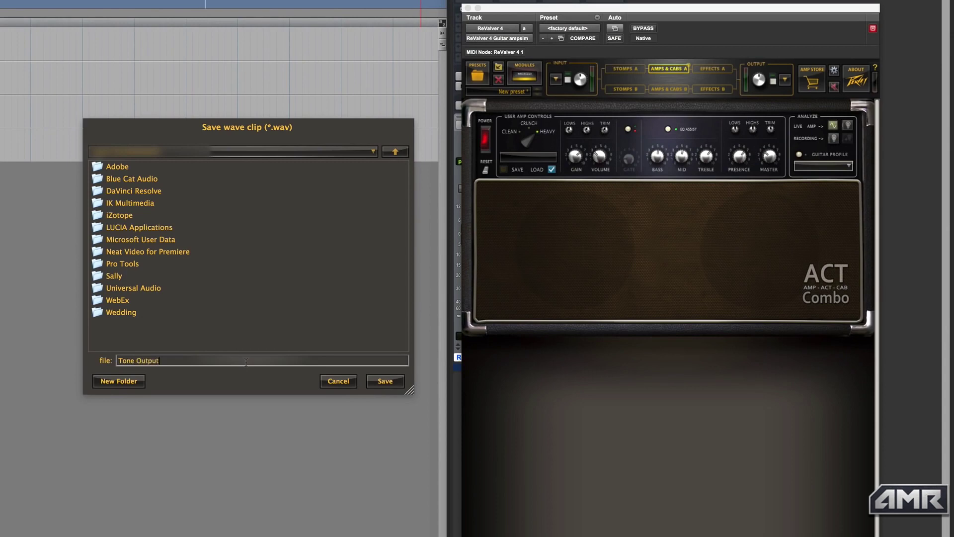
key(Return)
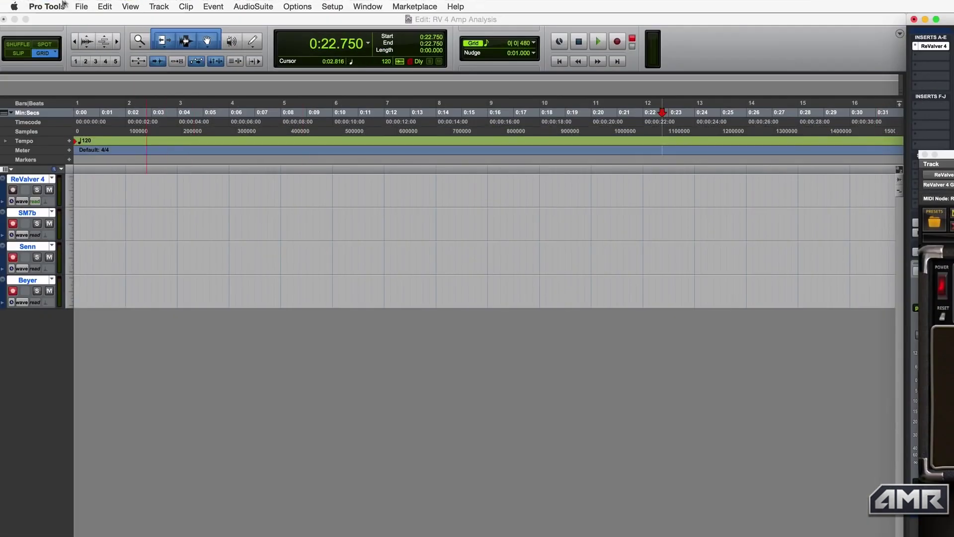
click(81, 6)
- Import the saved analysis .wav as audio onto a new track at Session Start
mouse_move(147, 155)
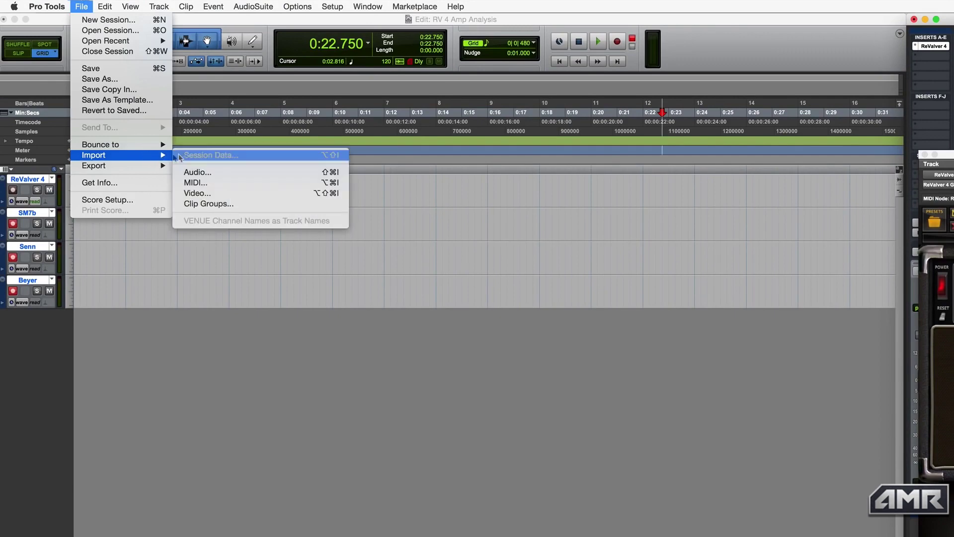
click(199, 173)
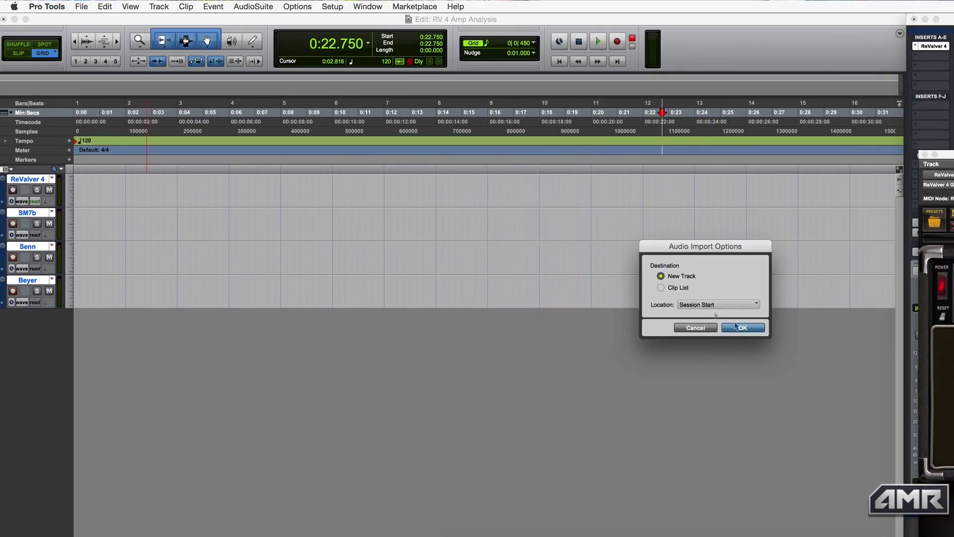
click(740, 325)
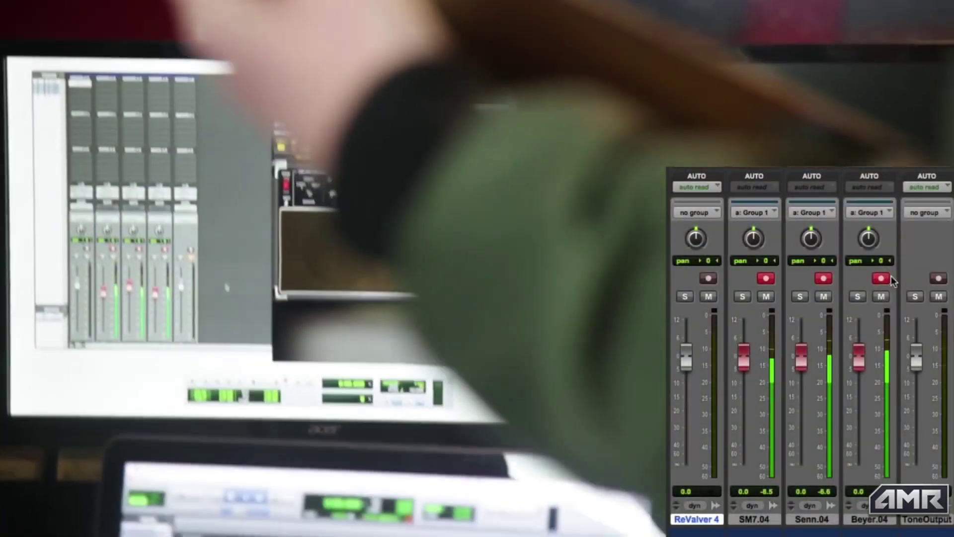
- Play the Tone Output clip so the amp is recorded on the SM7b, Senn and Beyer tracks
click(519, 416)
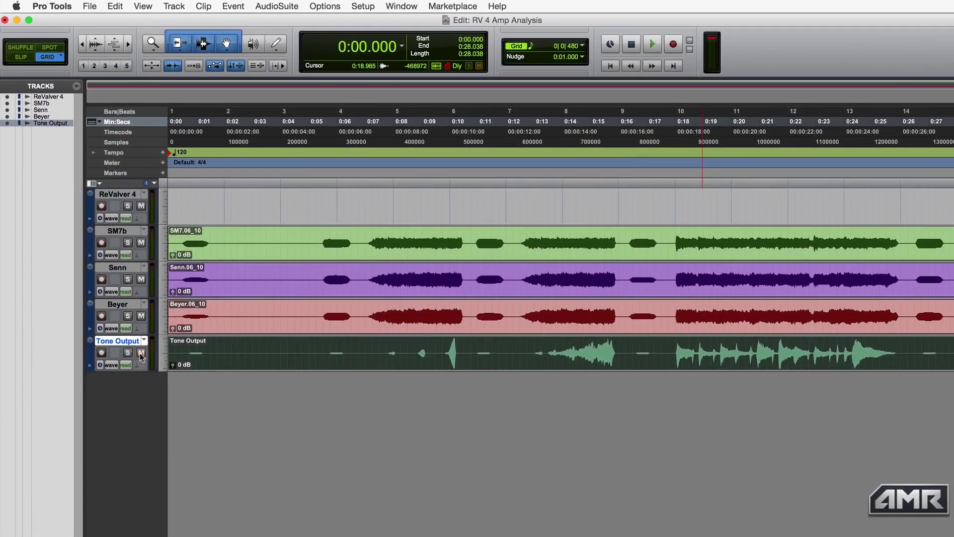
- Mute Tone Output, nudge SM7b up, and bounce offline to '6534+ crunch' WAV, 24-bit 48 kHz
click(141, 353)
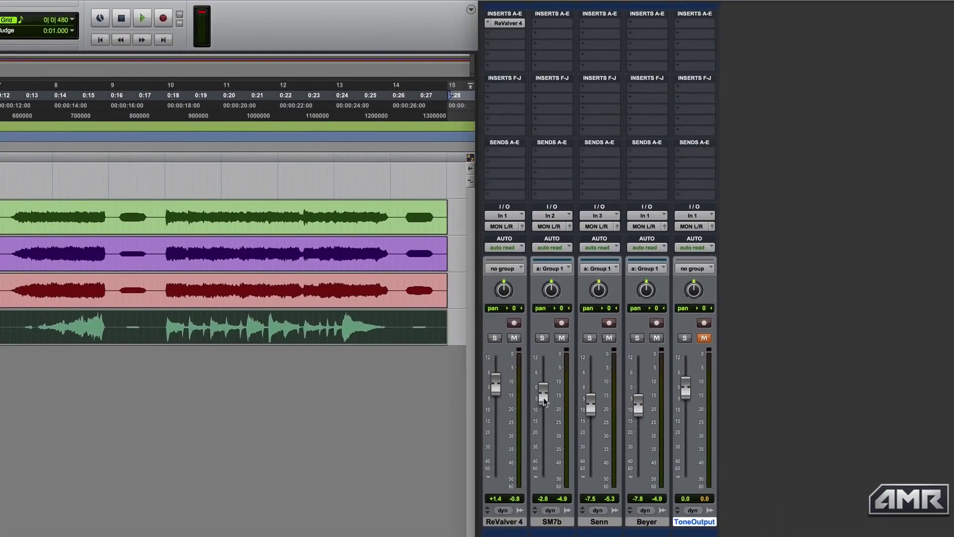
drag(544, 398, 564, 401)
key(alt+super+b)
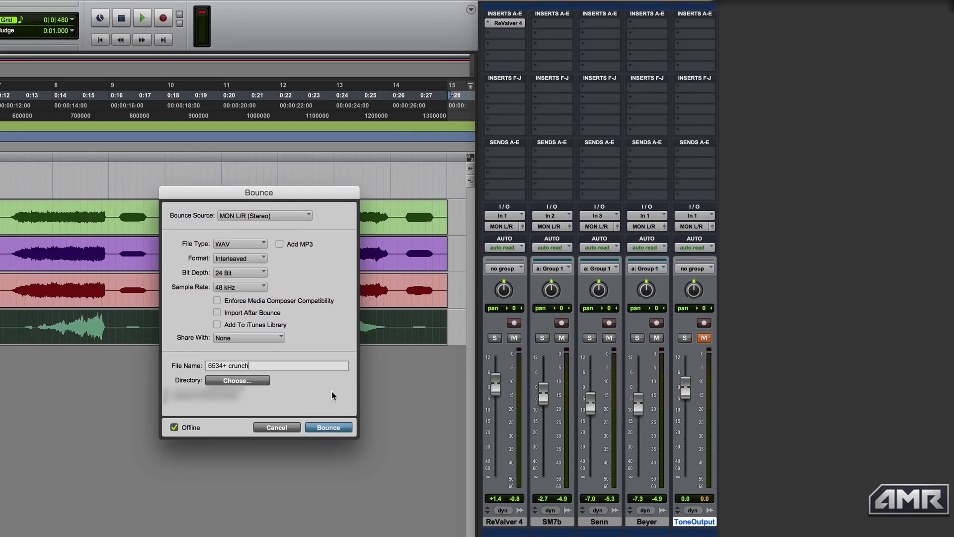
click(332, 426)
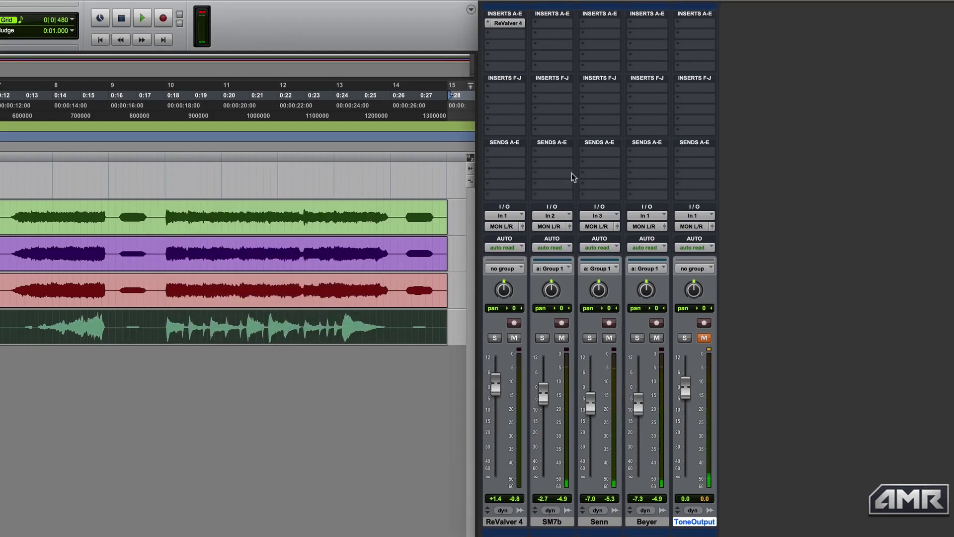
click(506, 24)
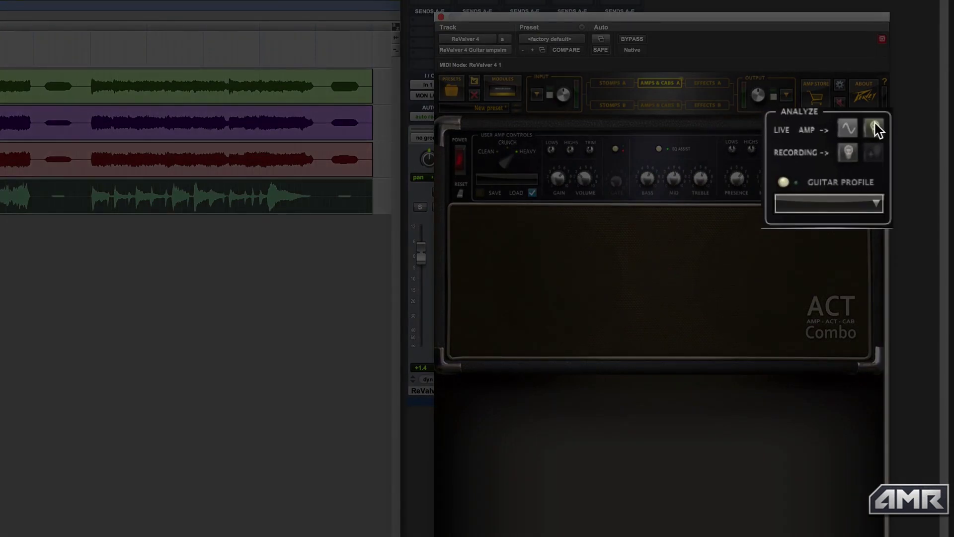
- Analyze Recording with the current amp controls kept, loading 6534+ crunch.wav as the source
click(876, 129)
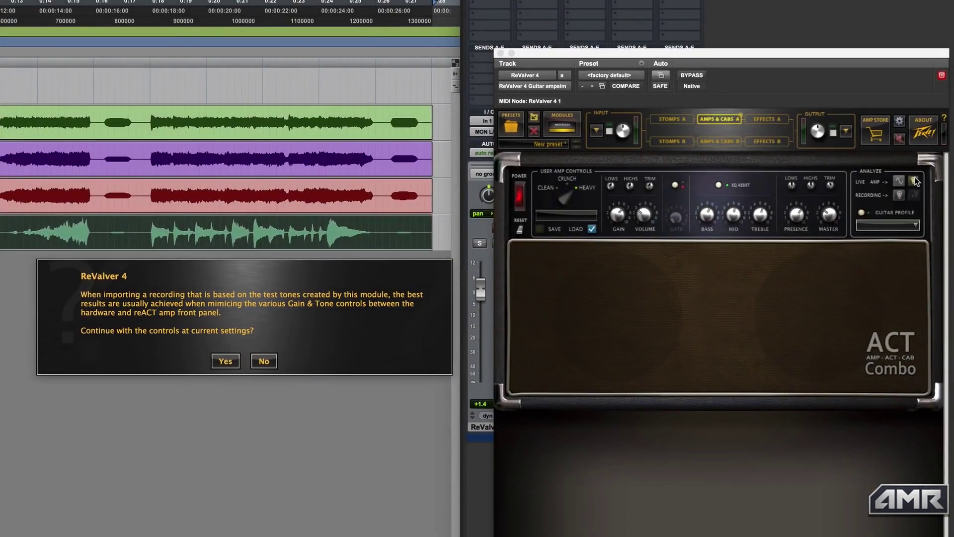
click(226, 361)
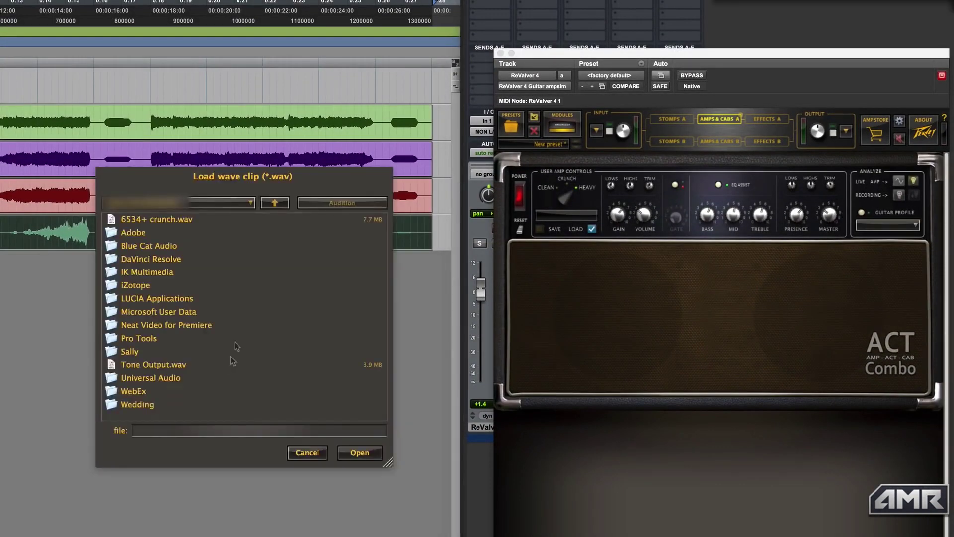
double_click(188, 220)
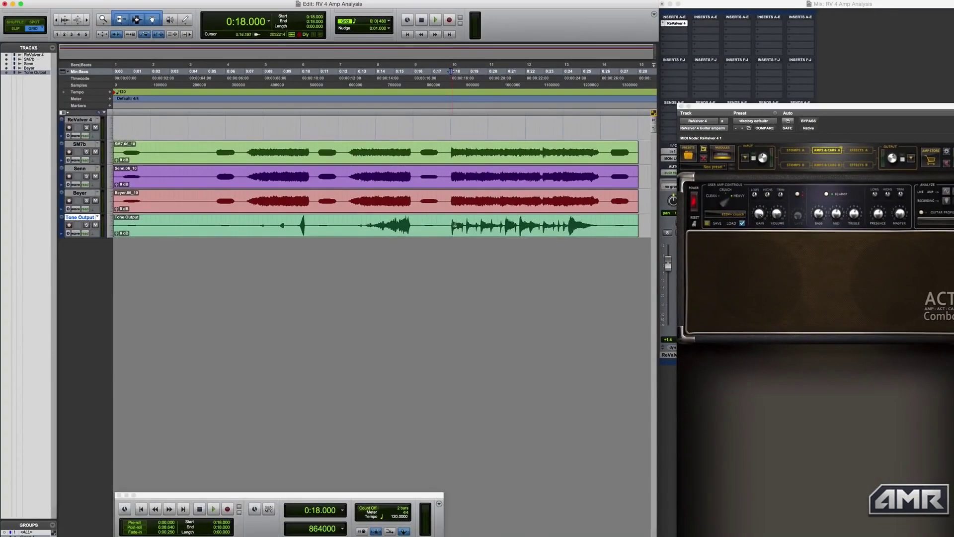
- Split Tone Output at 0:18, move its second half onto ReValver 4, and solo-compare with the mics
key(super+e)
drag(491, 228, 488, 132)
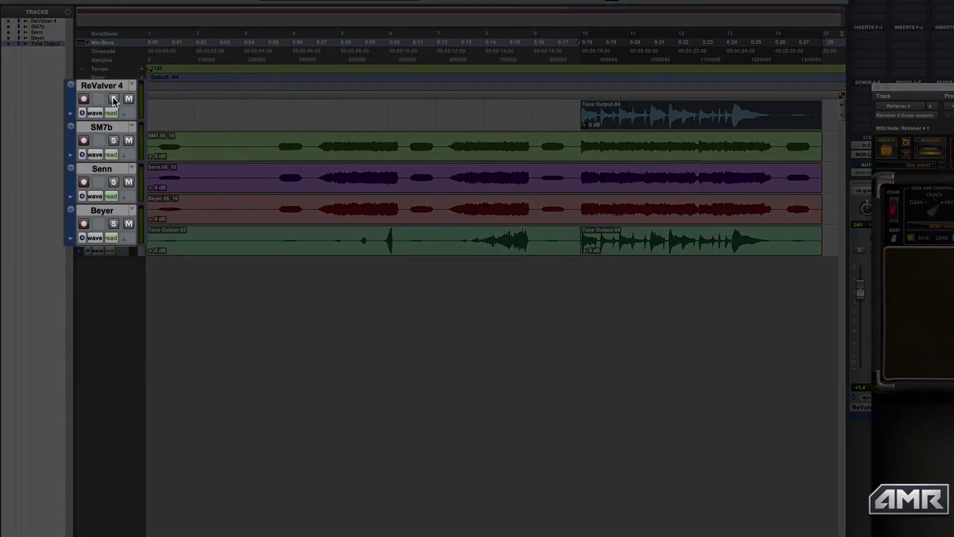
click(114, 100)
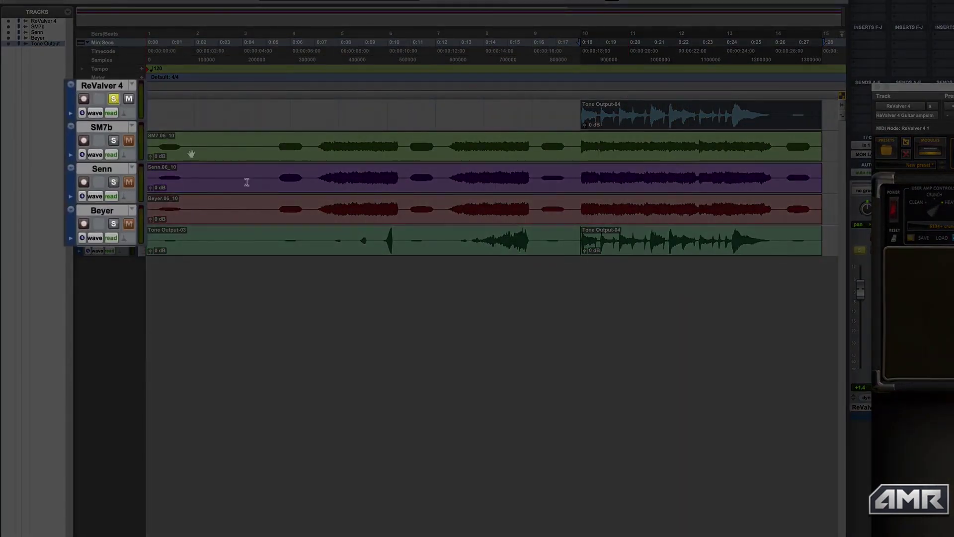
key(space)
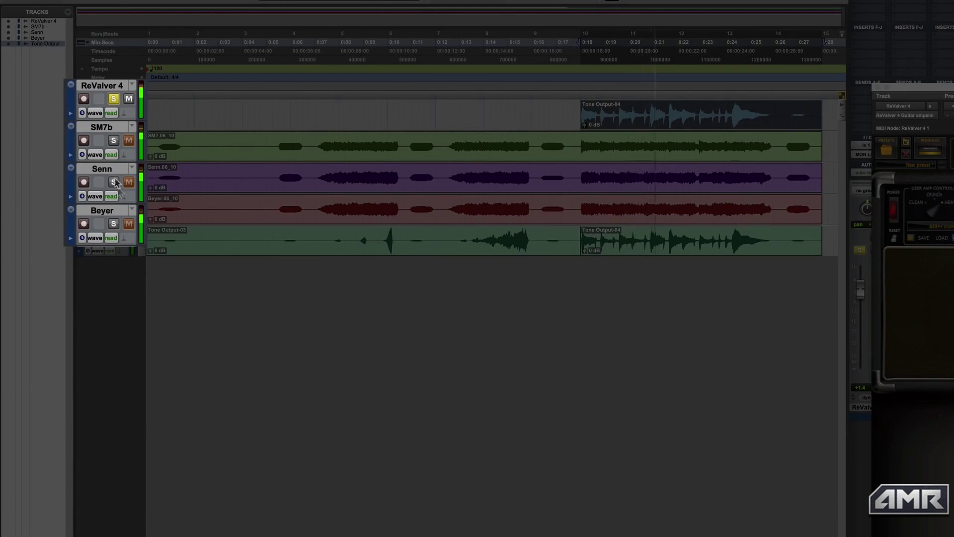
click(113, 140)
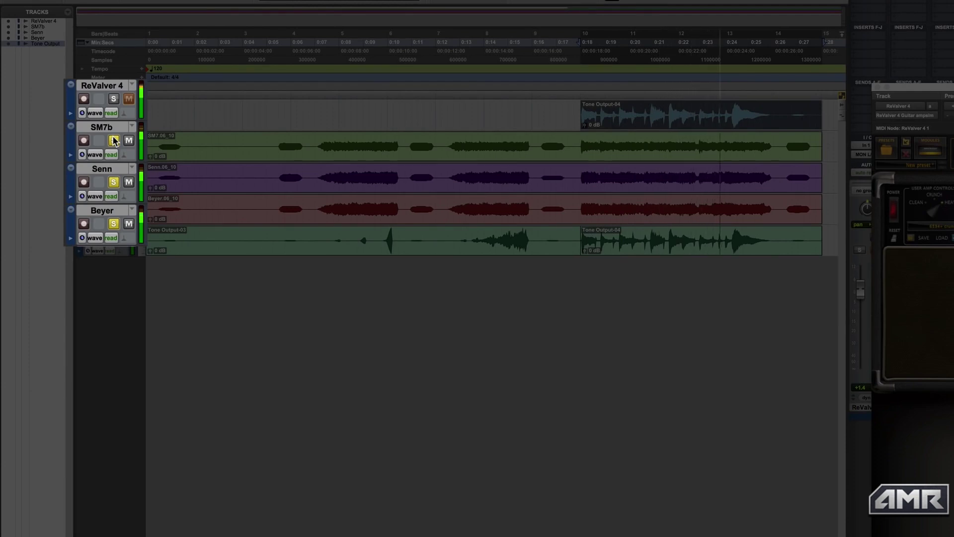
super+click(114, 99)
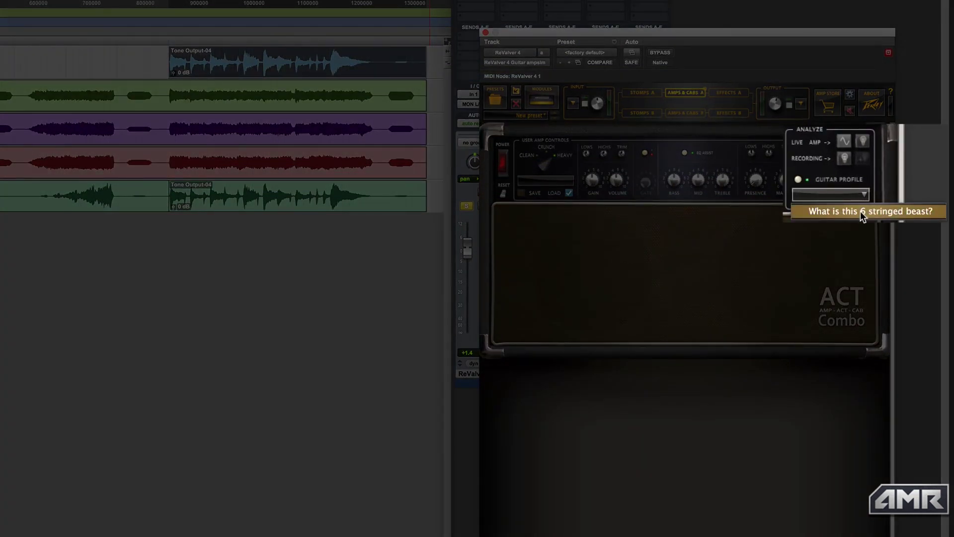
- Choose 'What is this 6 stringed beast?' as the Guitar Profile
click(860, 211)
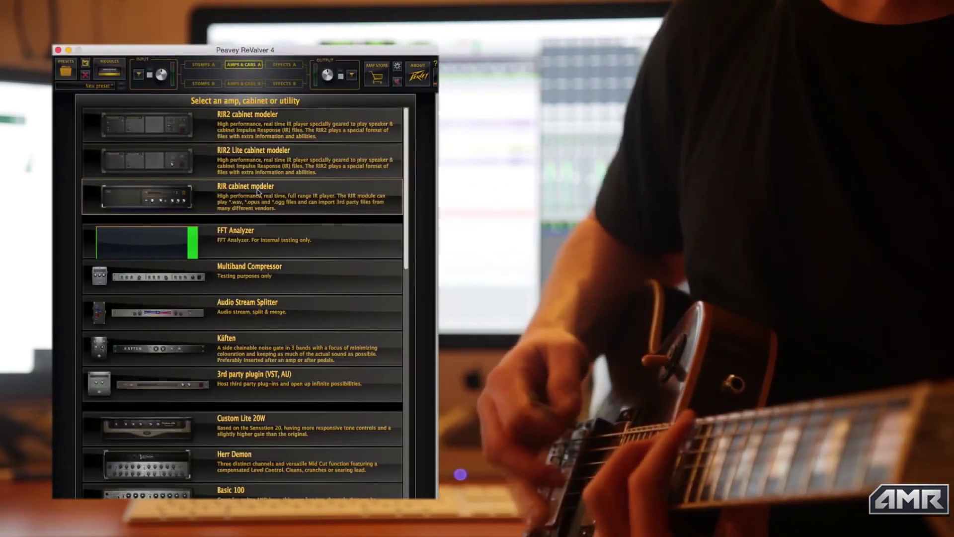
- Load ACT Combo from the amp list and profile it from '6534 crunch on heavy setting.wav'
scroll(258, 204, down, 6)
scroll(258, 204, down, 14)
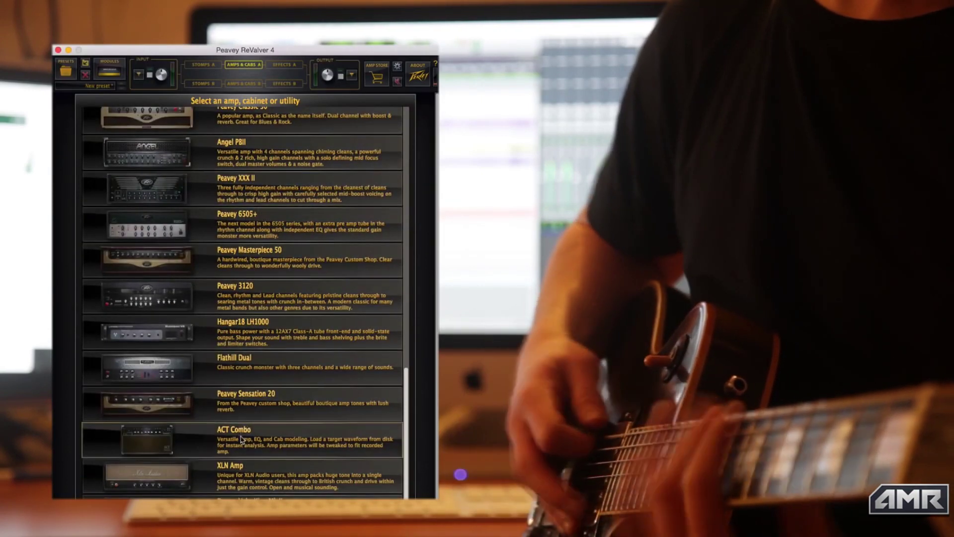
click(241, 438)
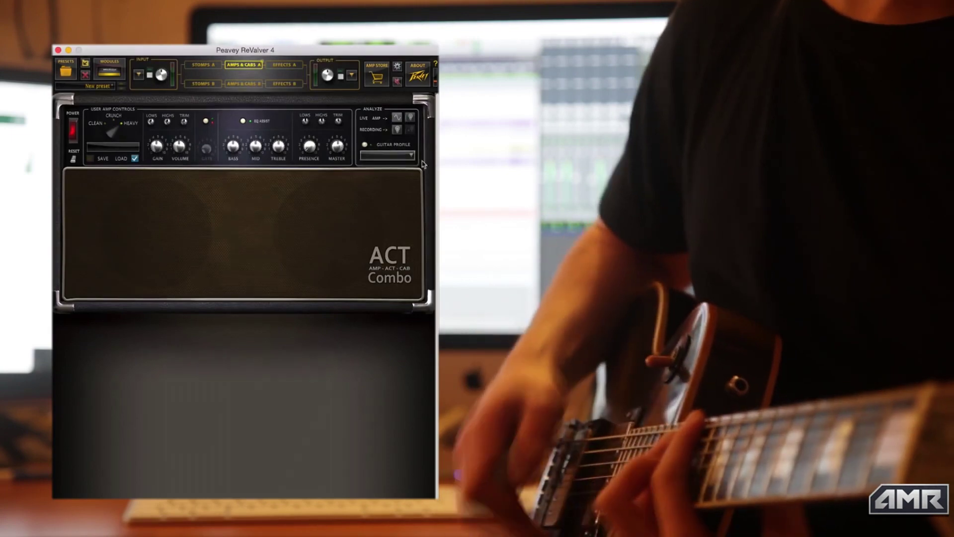
click(400, 129)
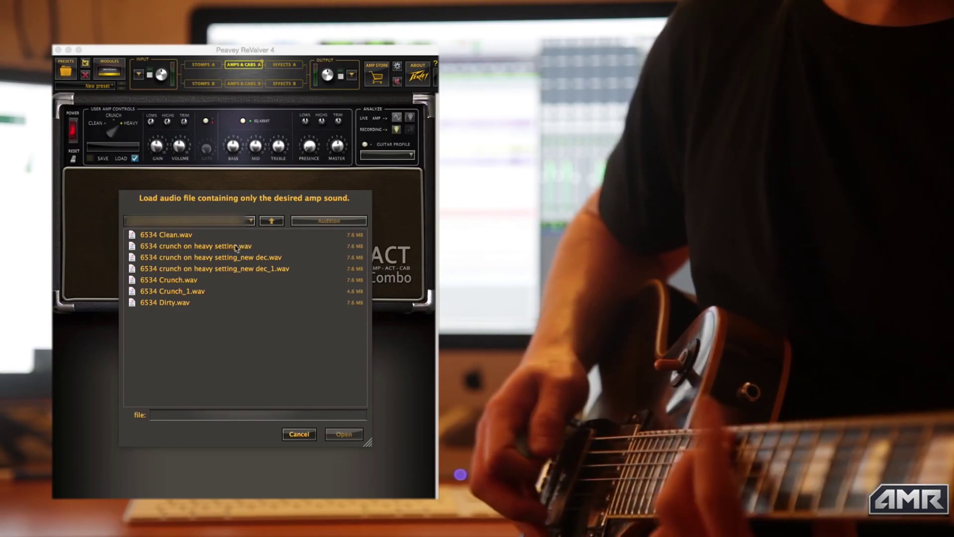
click(237, 247)
double_click(236, 247)
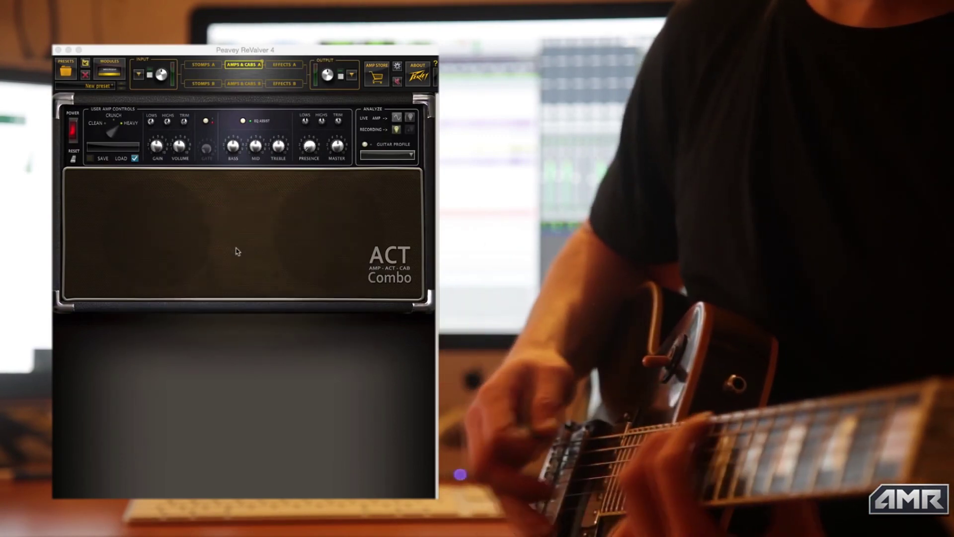